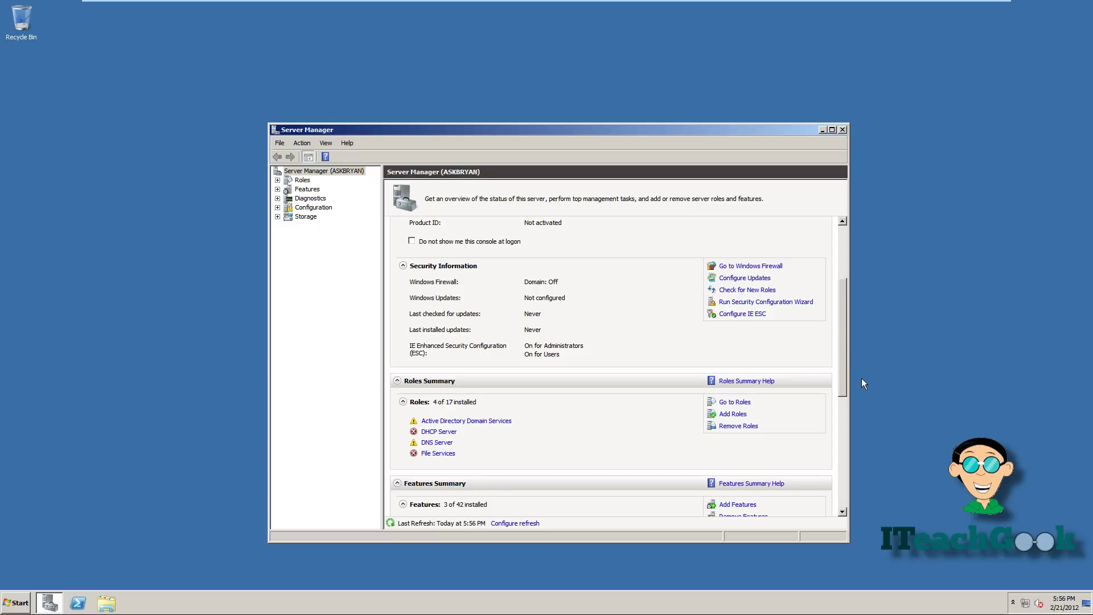
# Use the Add Roles wizard to install Print and Document Services with only the Print Server role service
pyautogui.click(725, 417)
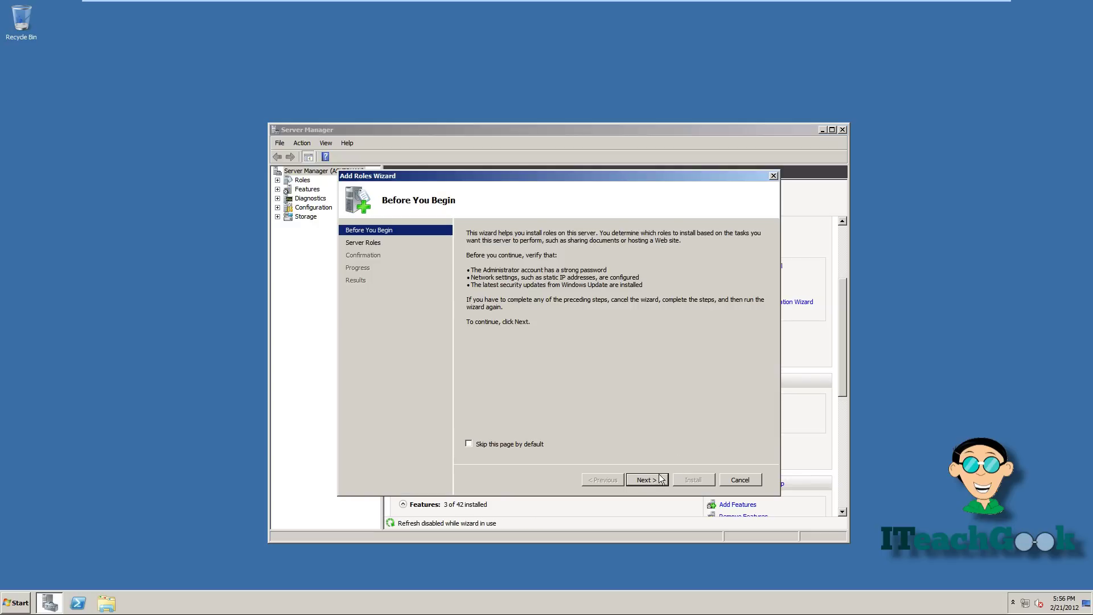
pyautogui.click(654, 478)
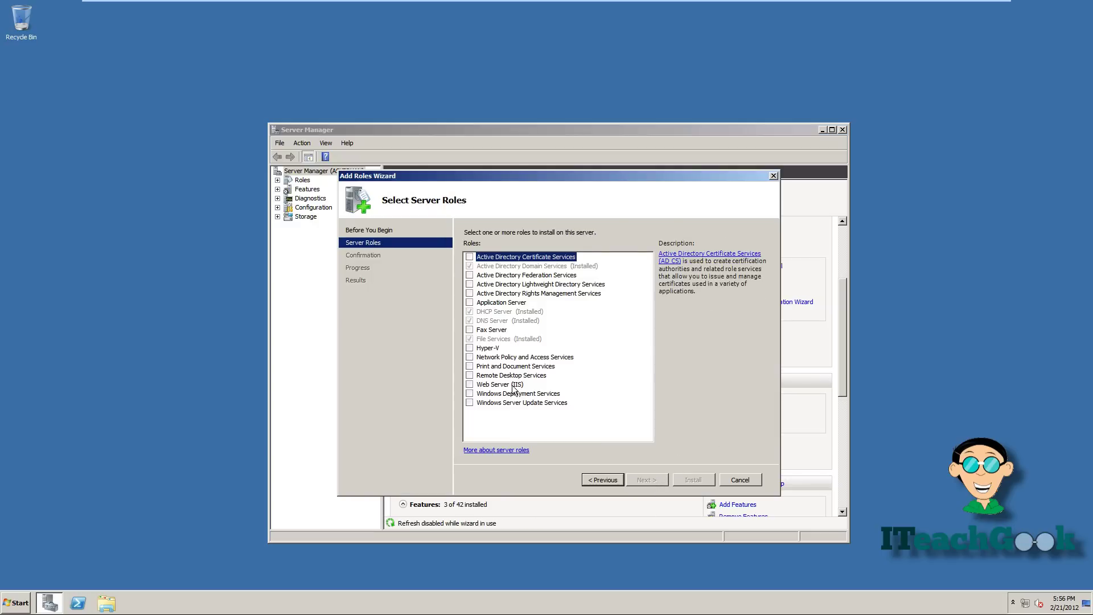
pyautogui.click(469, 366)
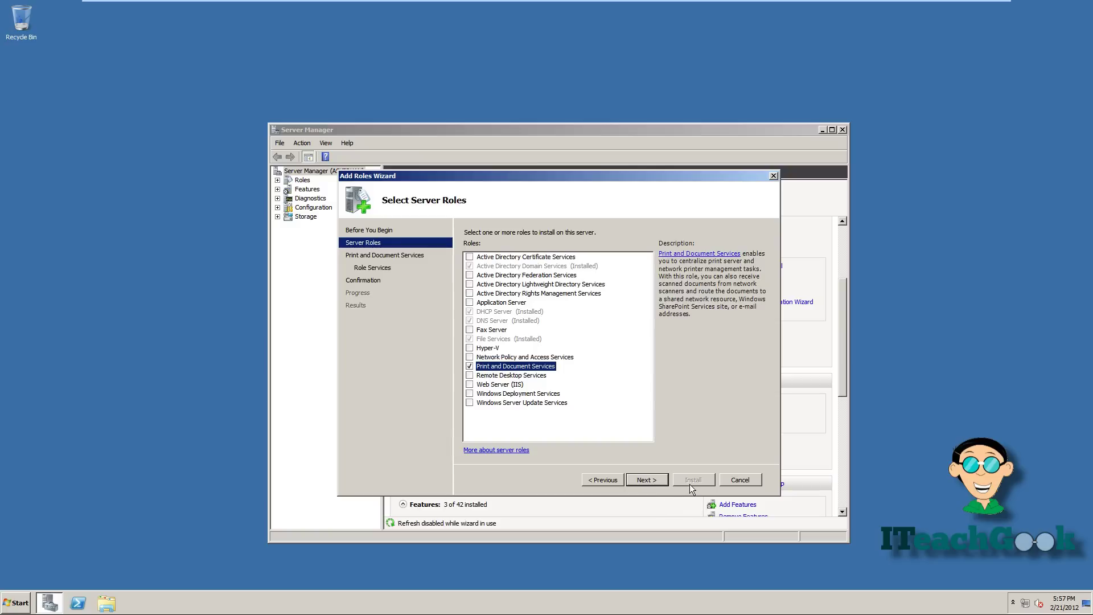
pyautogui.click(646, 479)
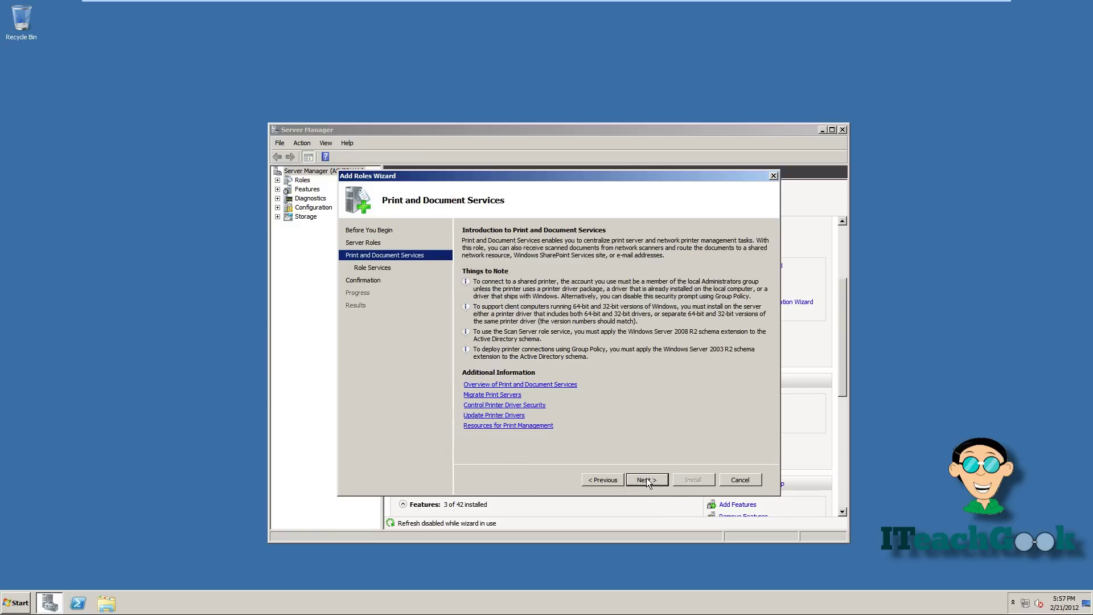
pyautogui.click(652, 478)
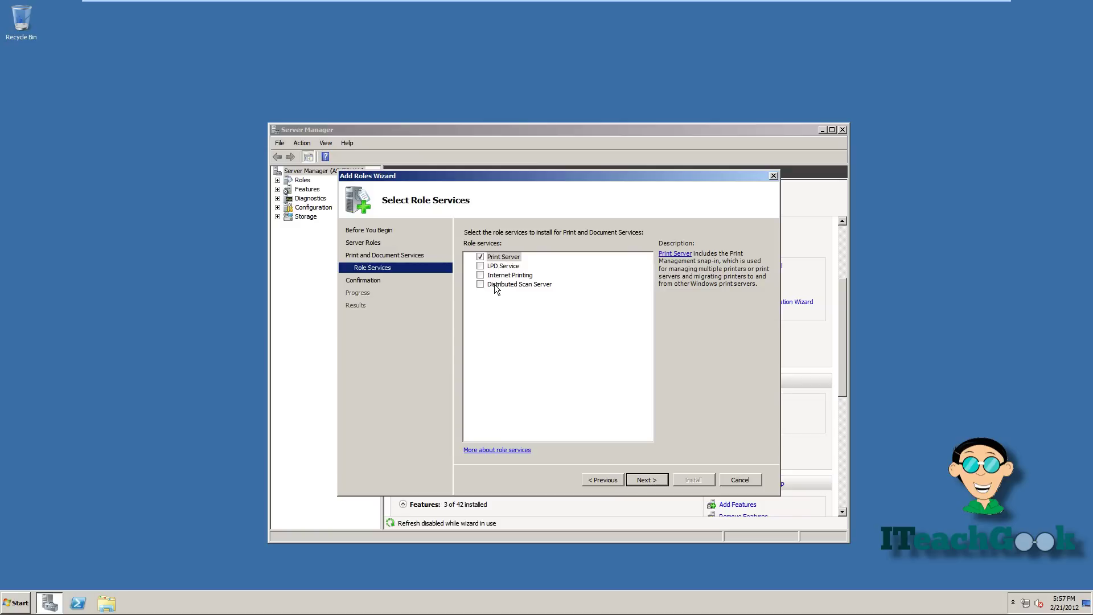
pyautogui.click(514, 283)
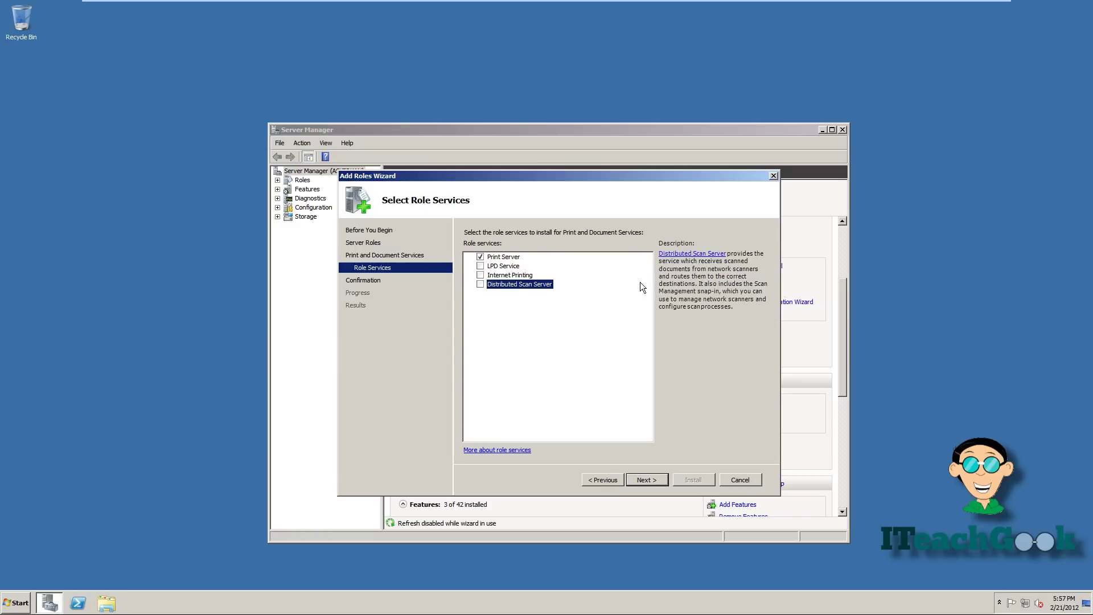
pyautogui.click(507, 259)
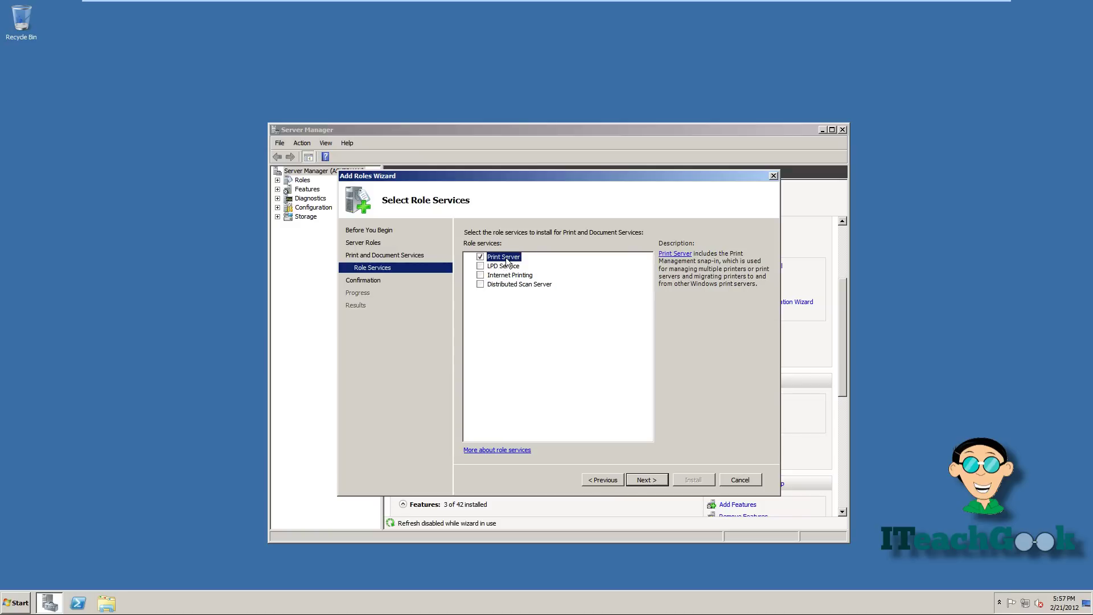
pyautogui.click(647, 480)
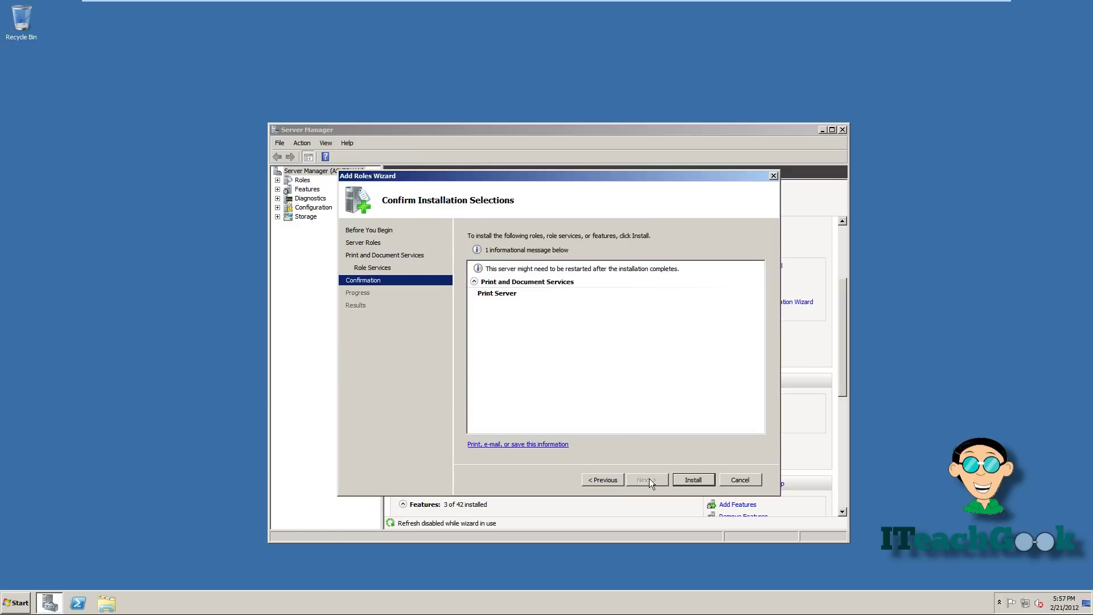
pyautogui.click(690, 480)
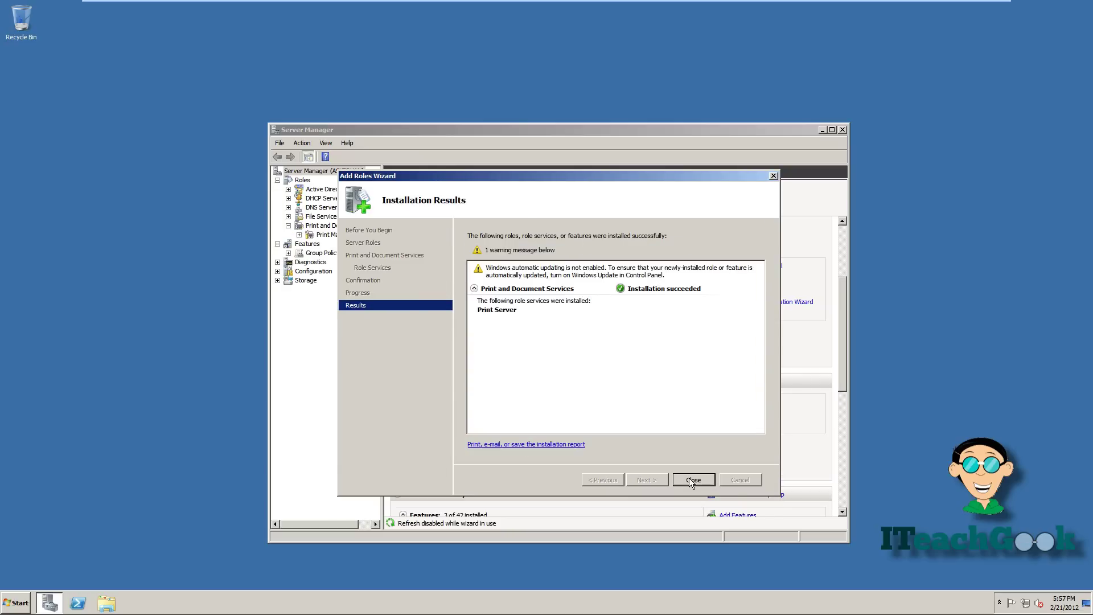
pyautogui.click(690, 479)
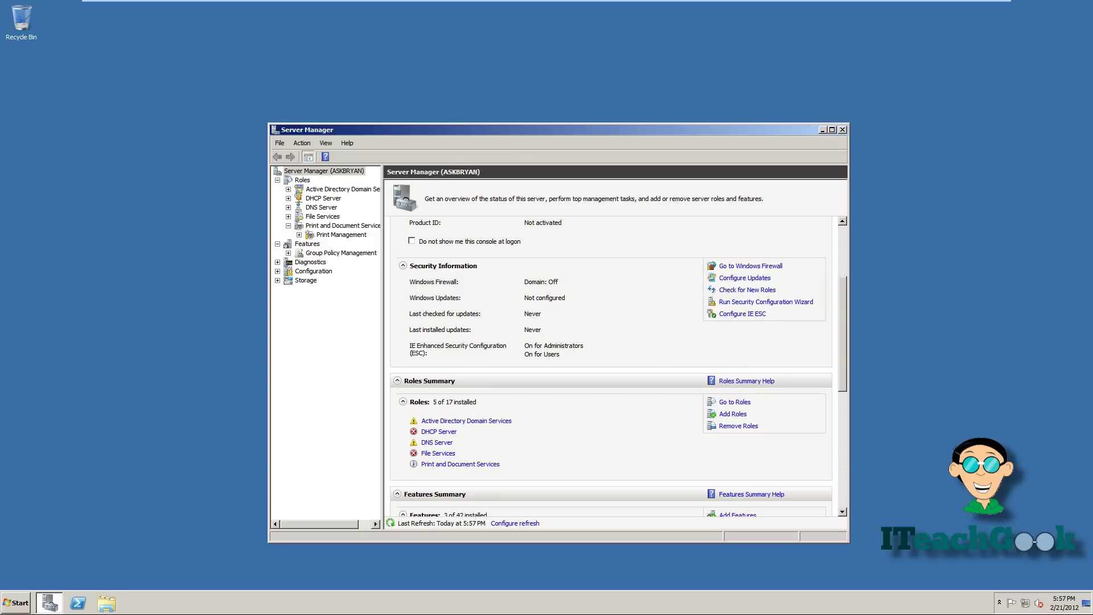
# Launch Print Management from Start > Administrative Tools
pyautogui.click(15, 606)
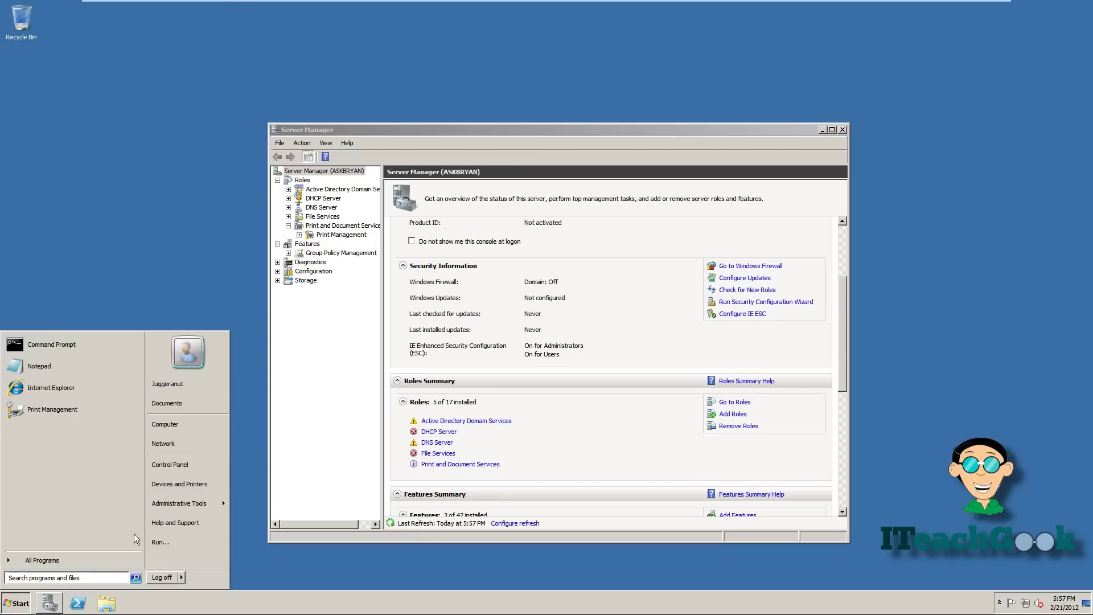
pyautogui.moveTo(177, 504)
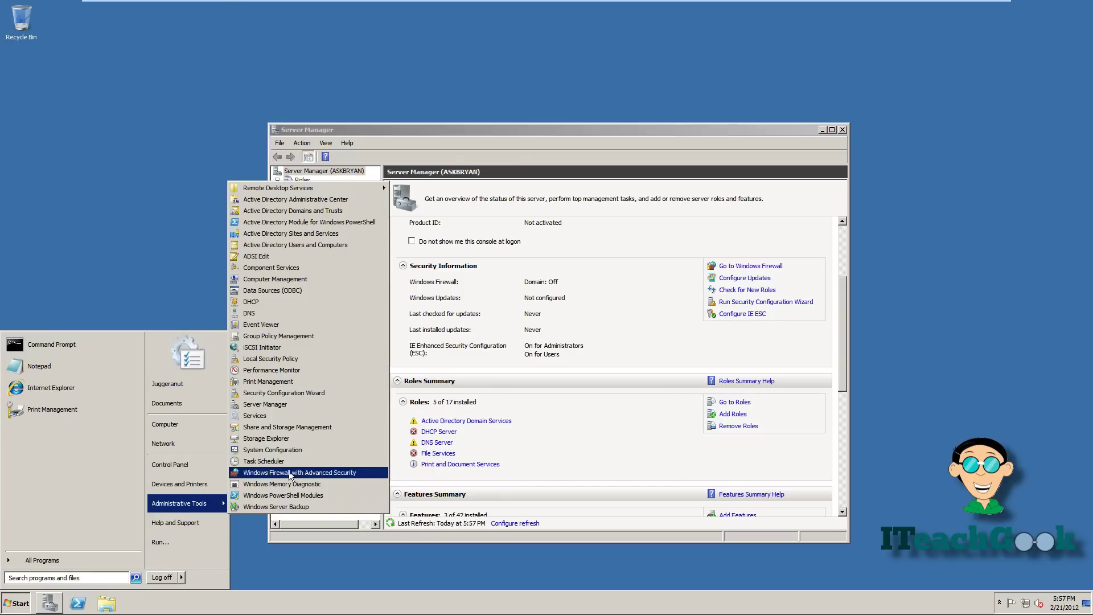
pyautogui.click(287, 386)
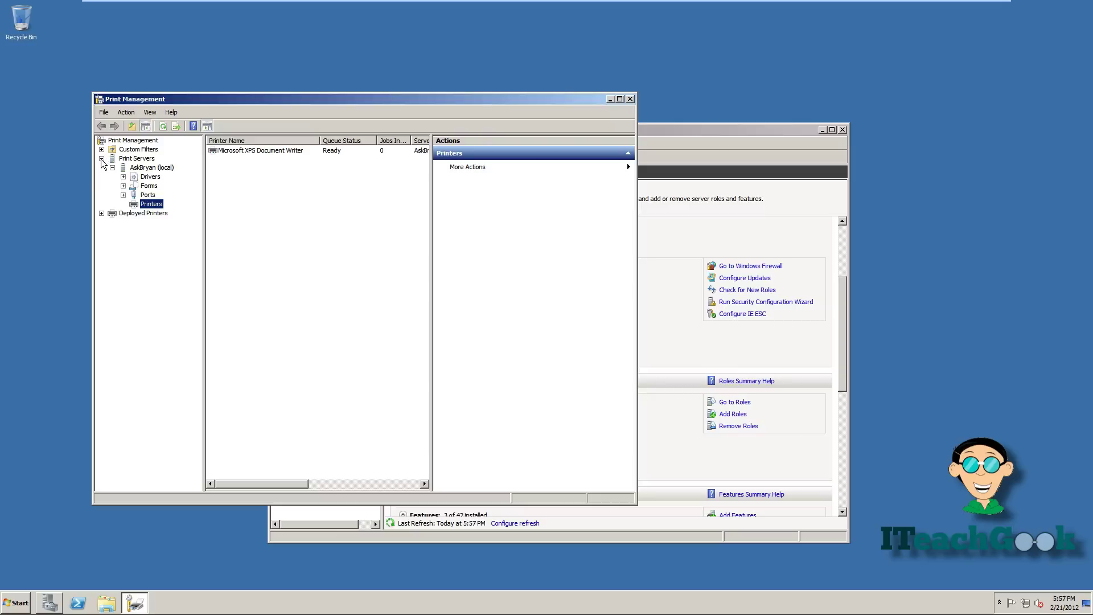
# Start the Add Printer wizard on the Printers node, choosing a TCP/IP printer by IP address
pyautogui.rightClick(147, 206)
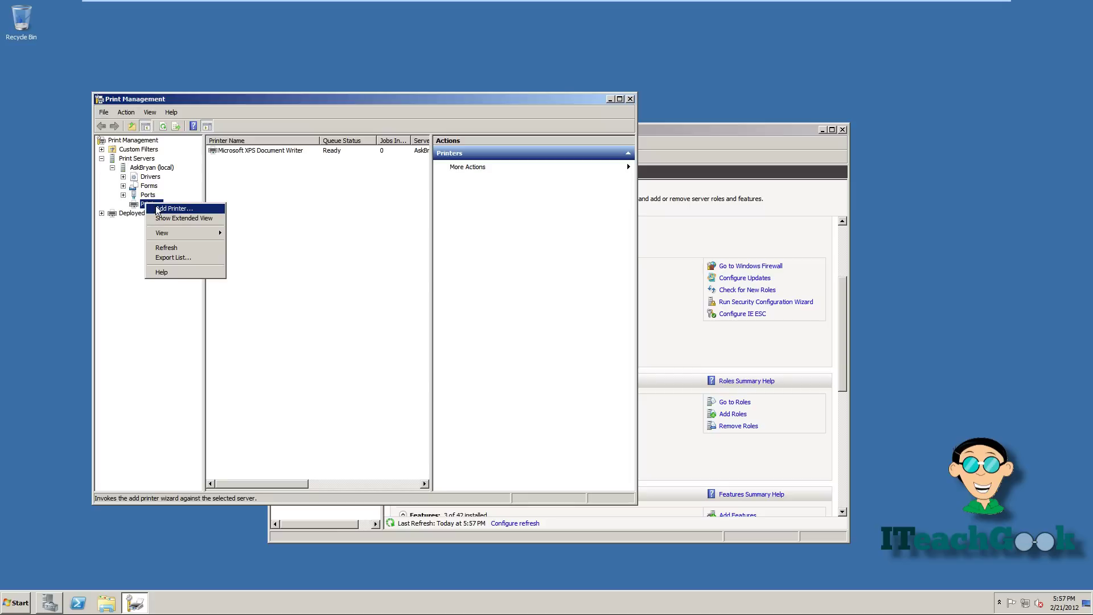
pyautogui.click(157, 209)
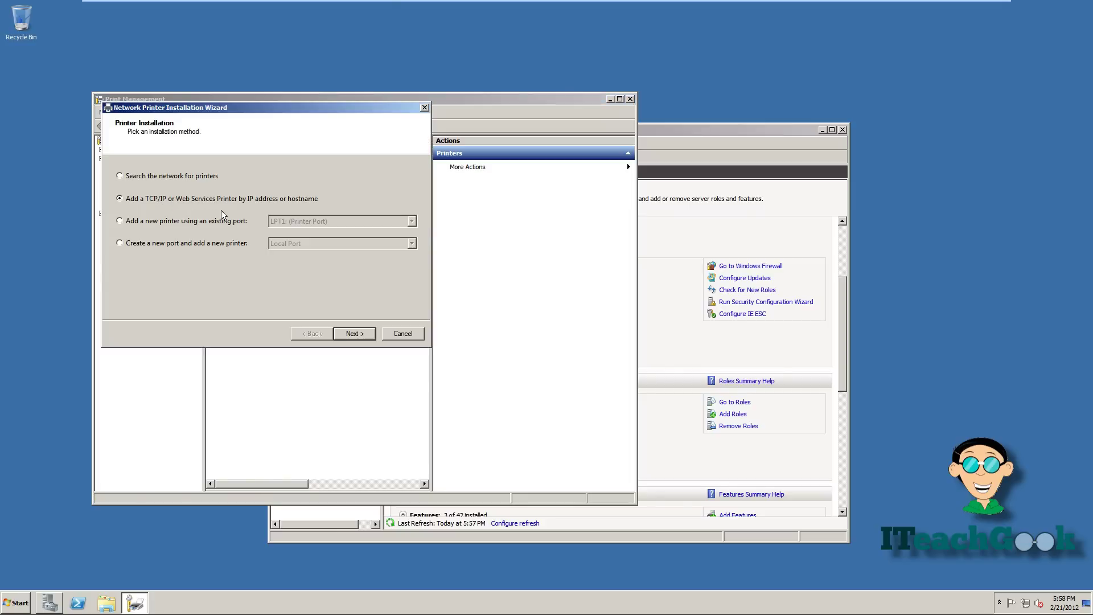
pyautogui.click(365, 335)
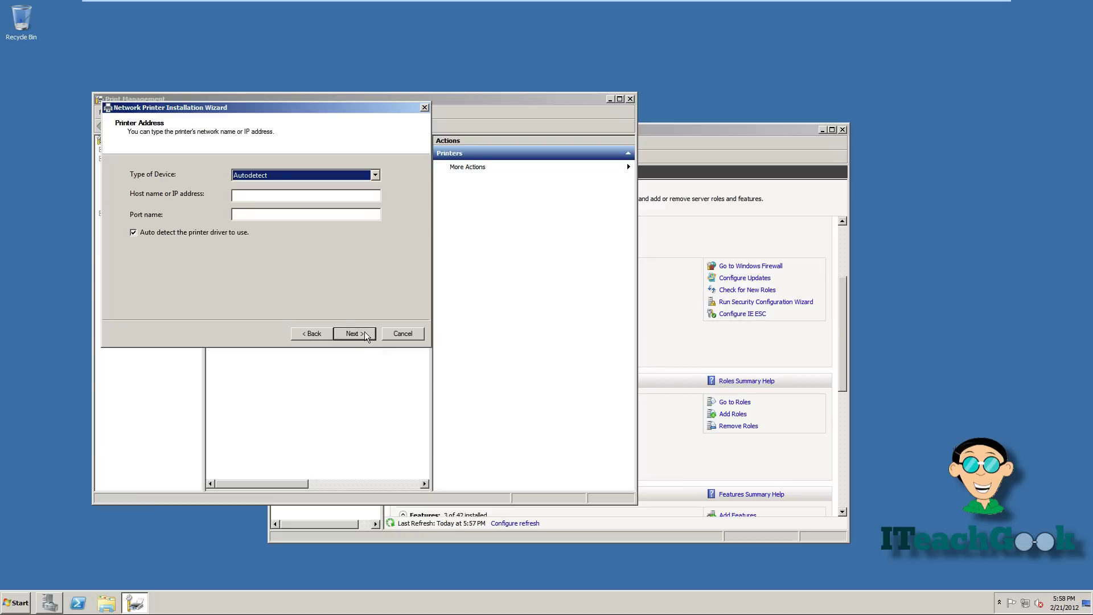
# Set the device type to TCP/IP Device with host address 146.168.106.171 and submit it
pyautogui.click(333, 175)
pyautogui.click(332, 193)
pyautogui.click(328, 196)
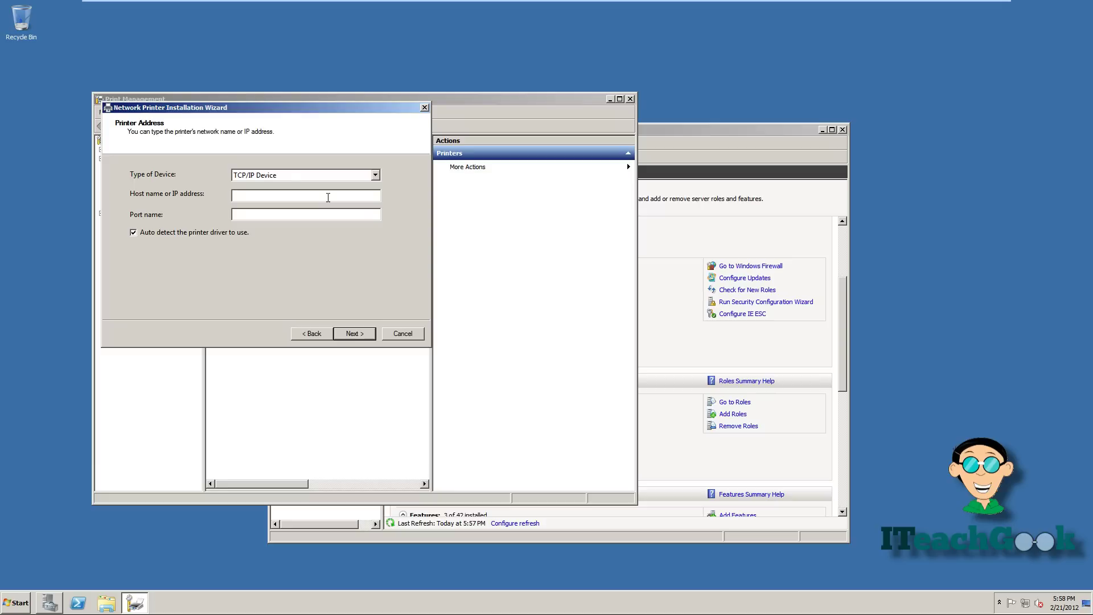
pyautogui.write('146.168.106.171')
pyautogui.click(367, 335)
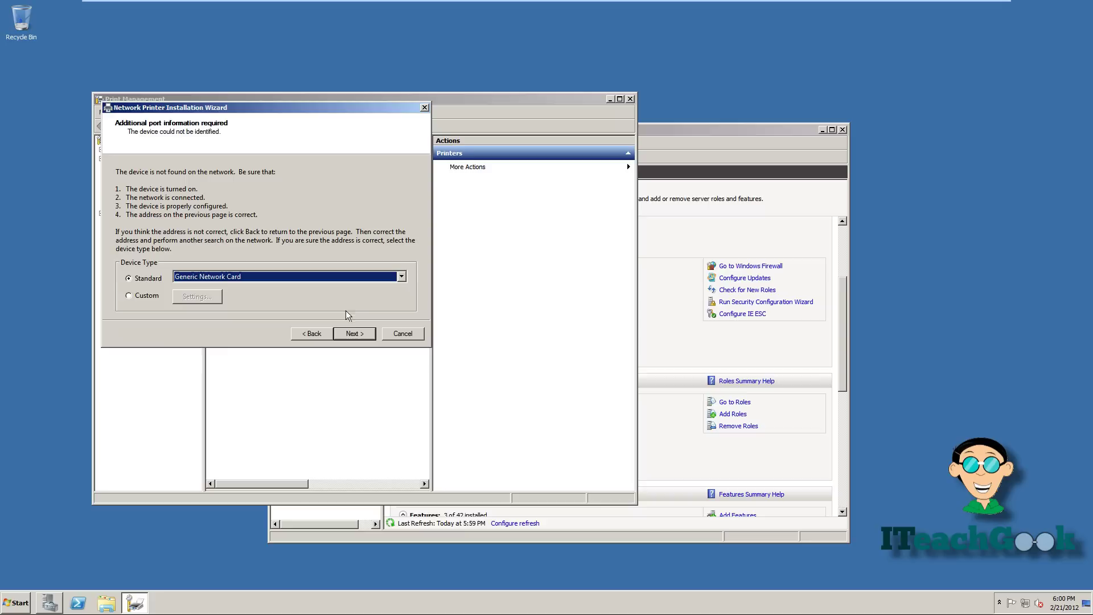
# Keep the Standard Generic Network Card device type and choose to install a new driver
pyautogui.click(349, 278)
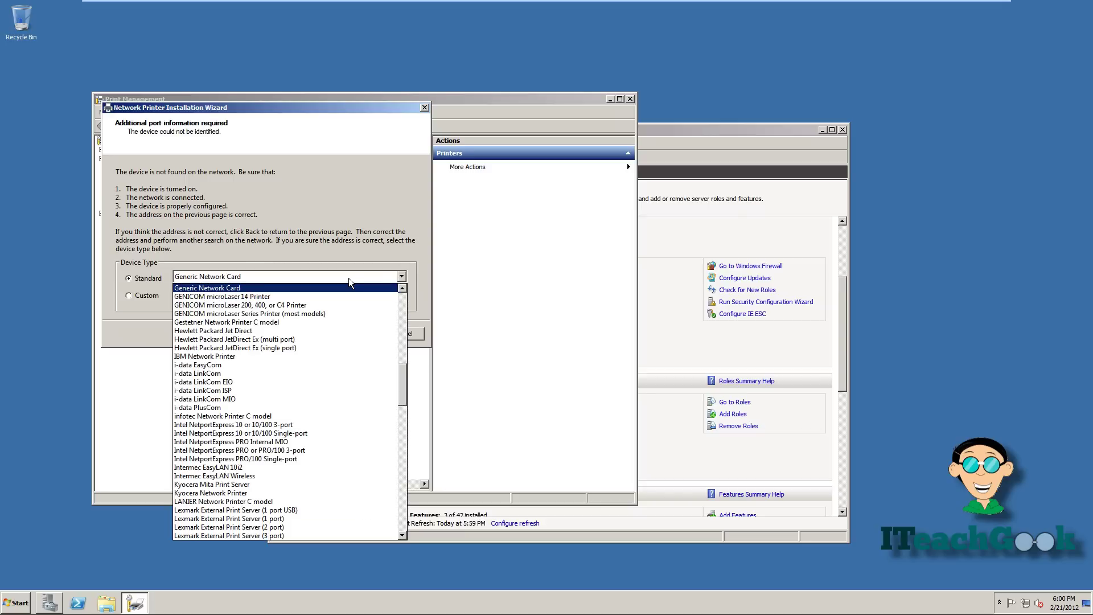
pyautogui.click(348, 278)
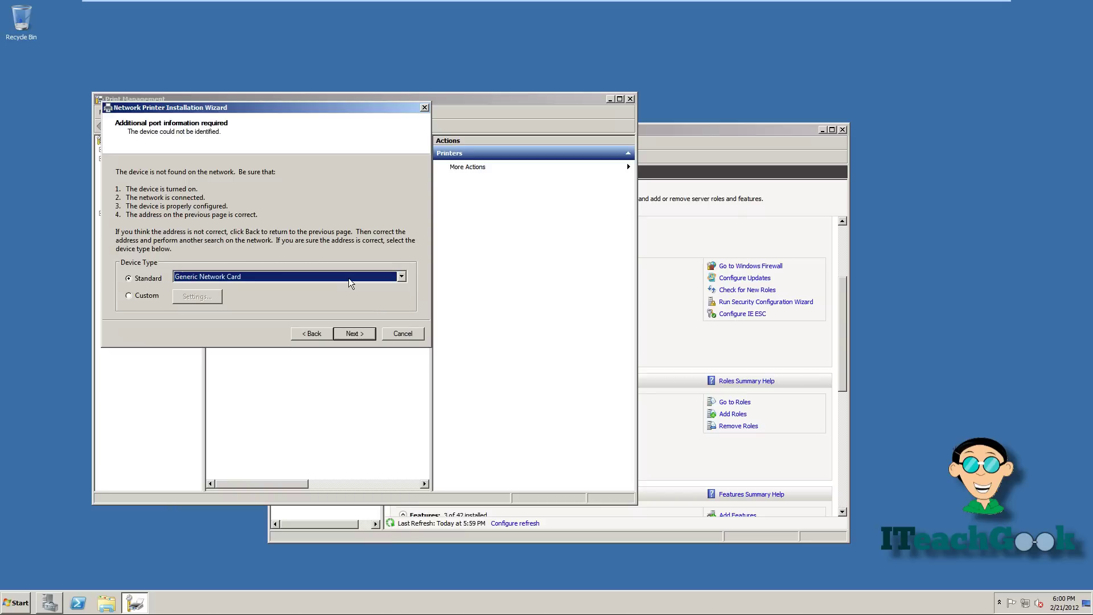
pyautogui.click(352, 335)
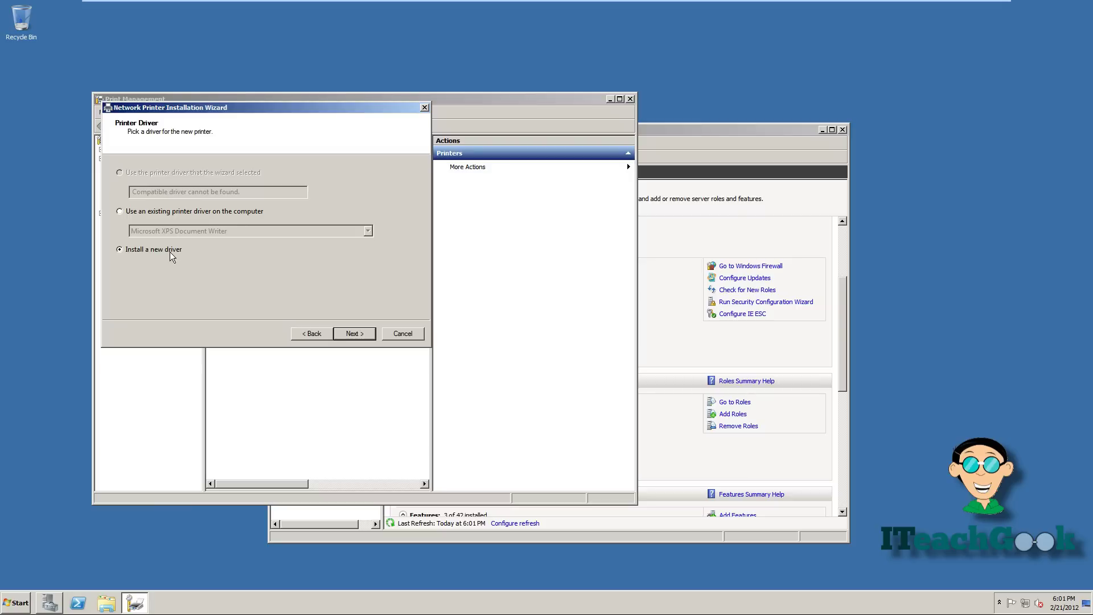
pyautogui.click(353, 335)
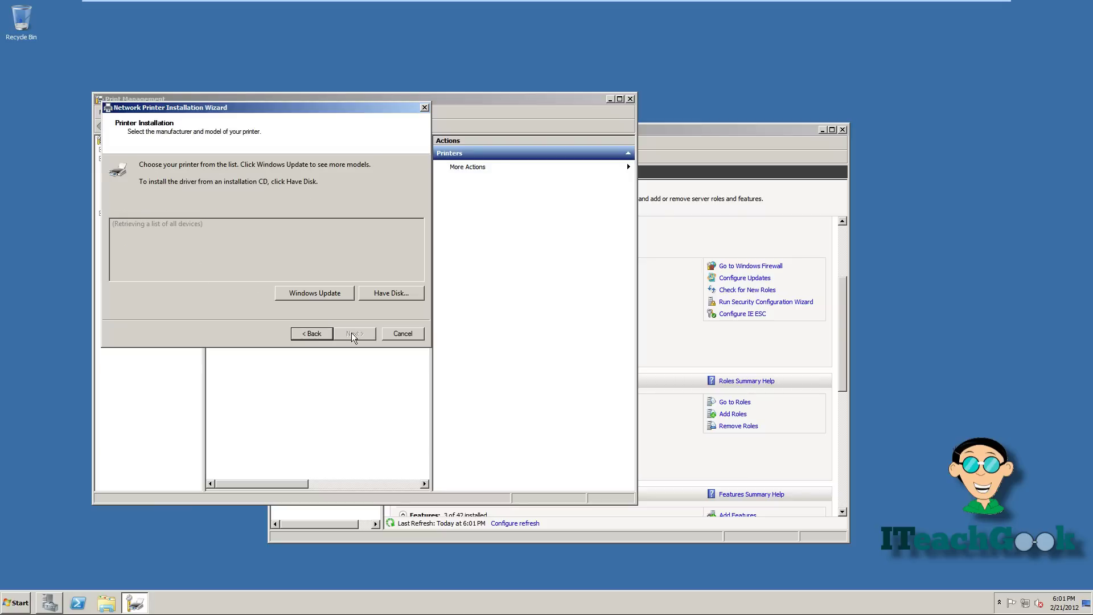
# Dismiss the Have Disk prompt and select the HP hp business inkjet 1000 driver
pyautogui.click(381, 294)
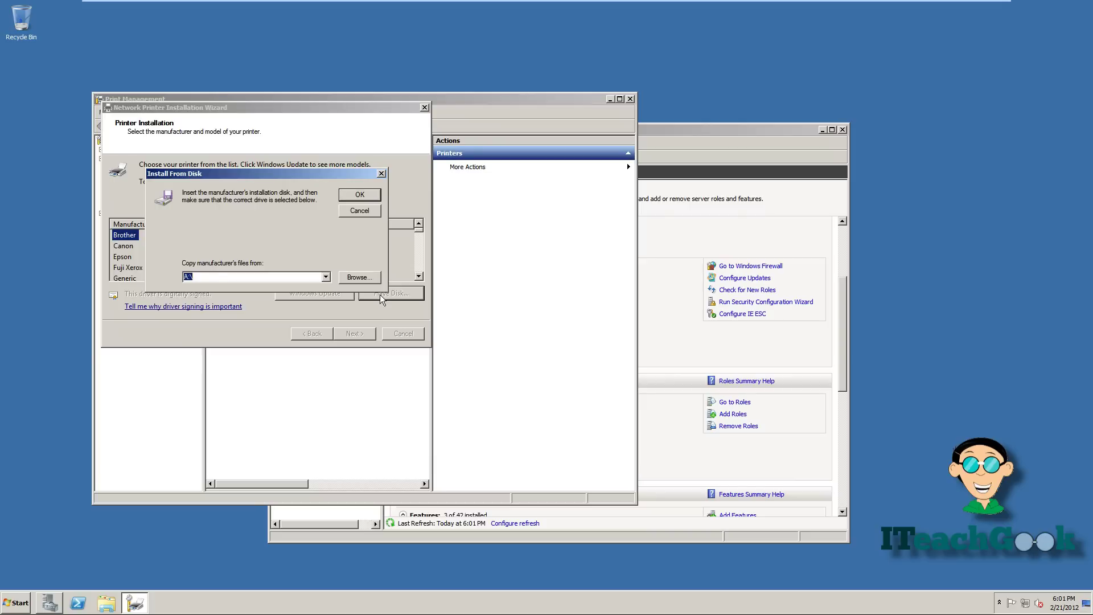
pyautogui.click(360, 210)
pyautogui.click(125, 258)
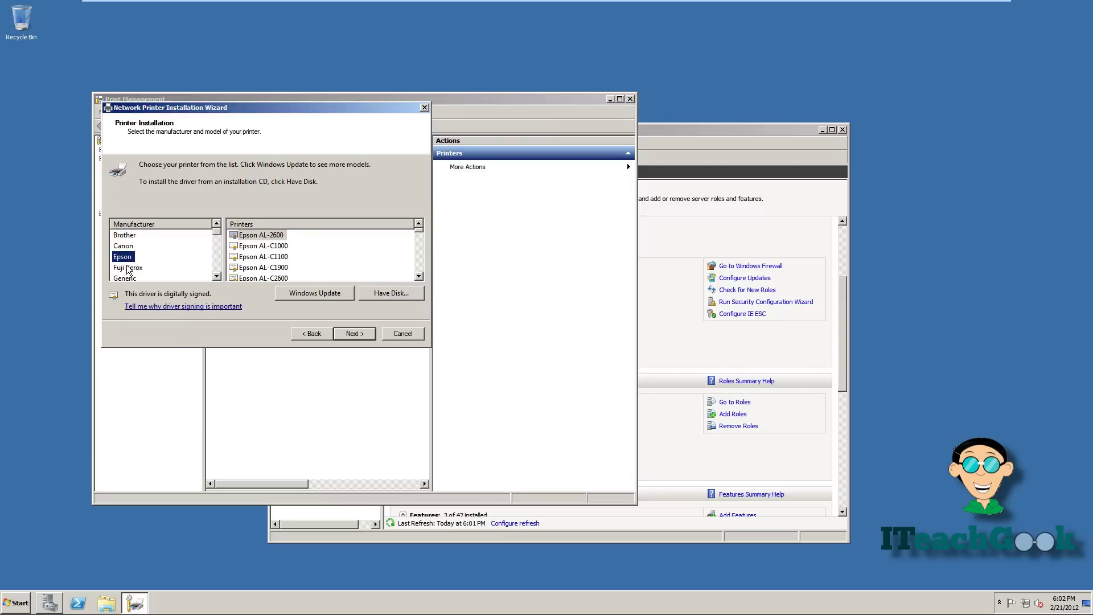
pyautogui.click(127, 268)
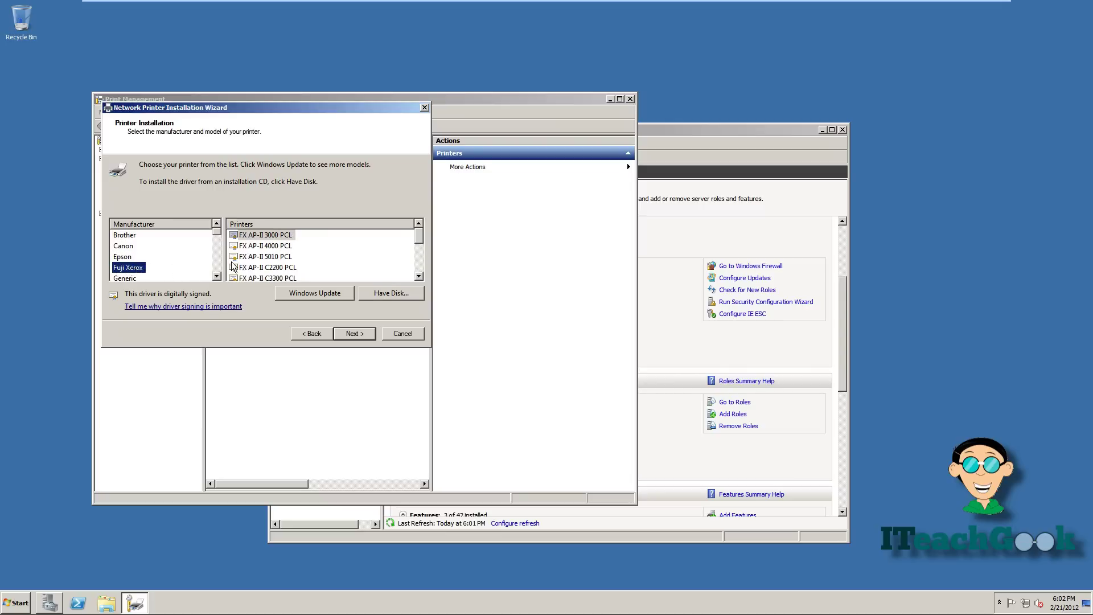
pyautogui.click(217, 277)
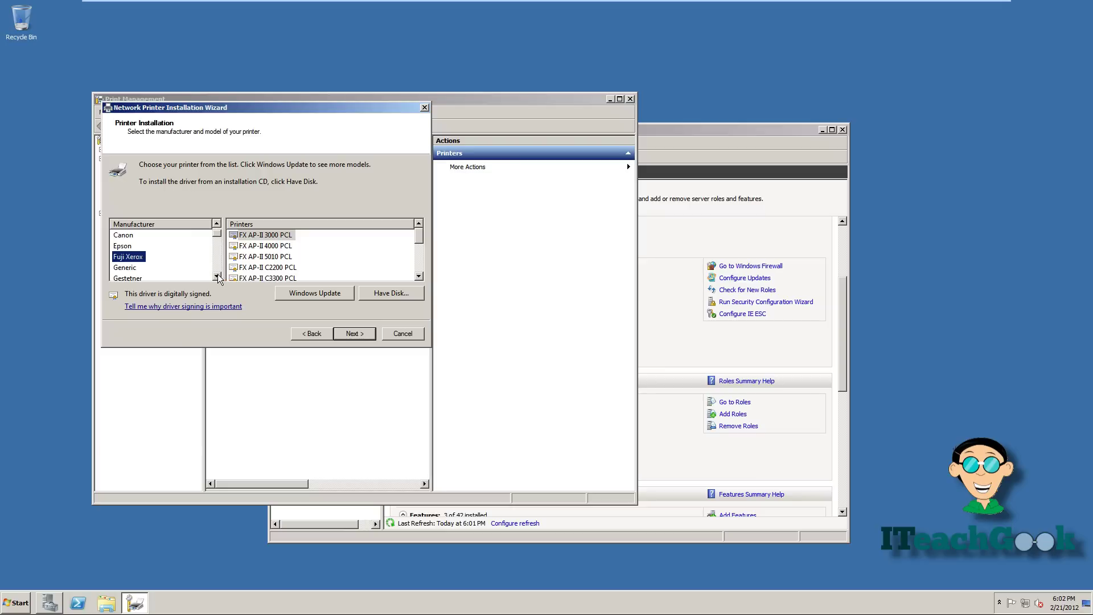
pyautogui.click(217, 277)
pyautogui.click(217, 277)
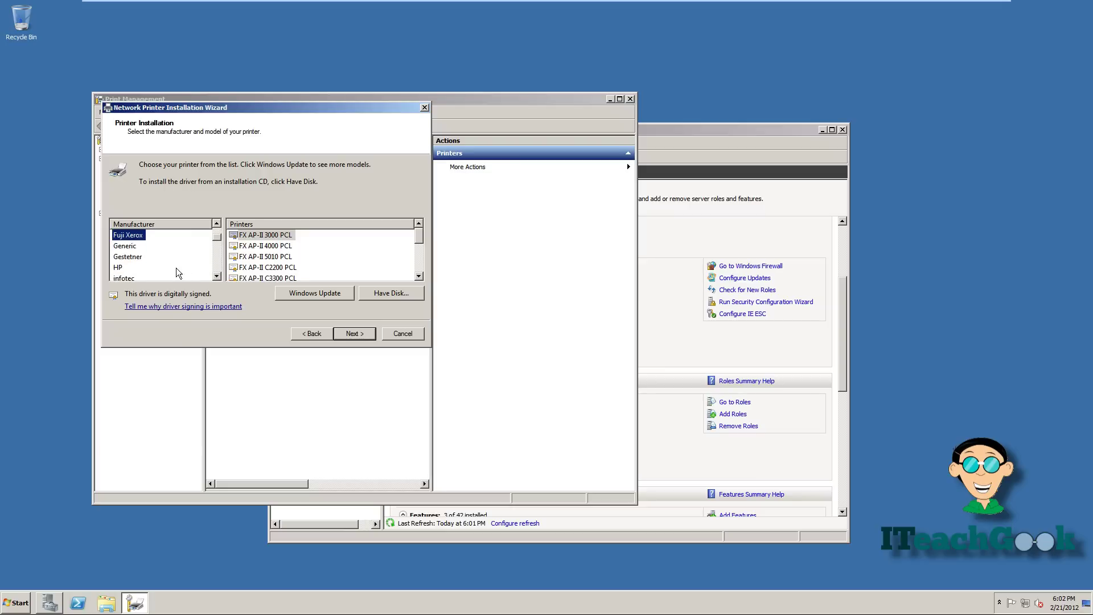
pyautogui.click(120, 268)
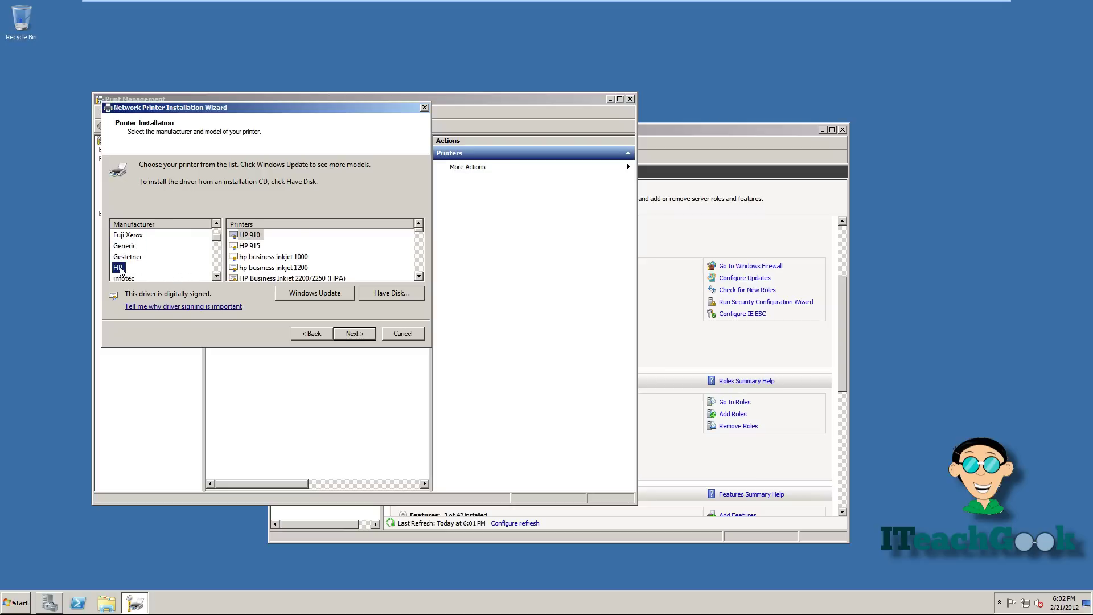
pyautogui.click(294, 257)
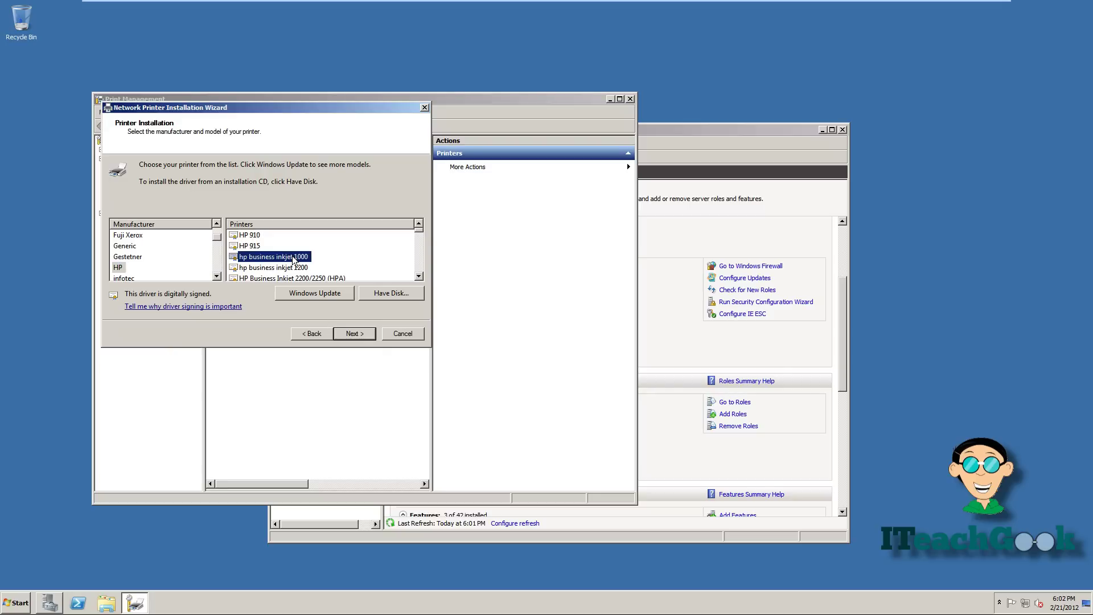
pyautogui.click(348, 335)
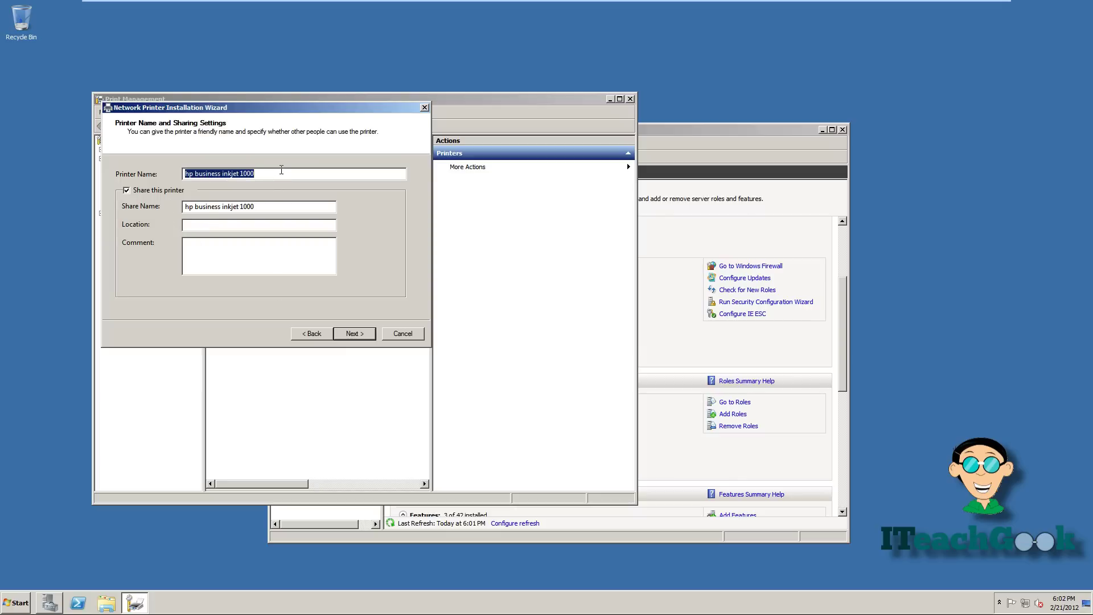
# Rename the printer to 'Big Copier', keep it shared, and finish the installation
pyautogui.press('BackSpace')
pyautogui.write('g Cop')
pyautogui.click(357, 332)
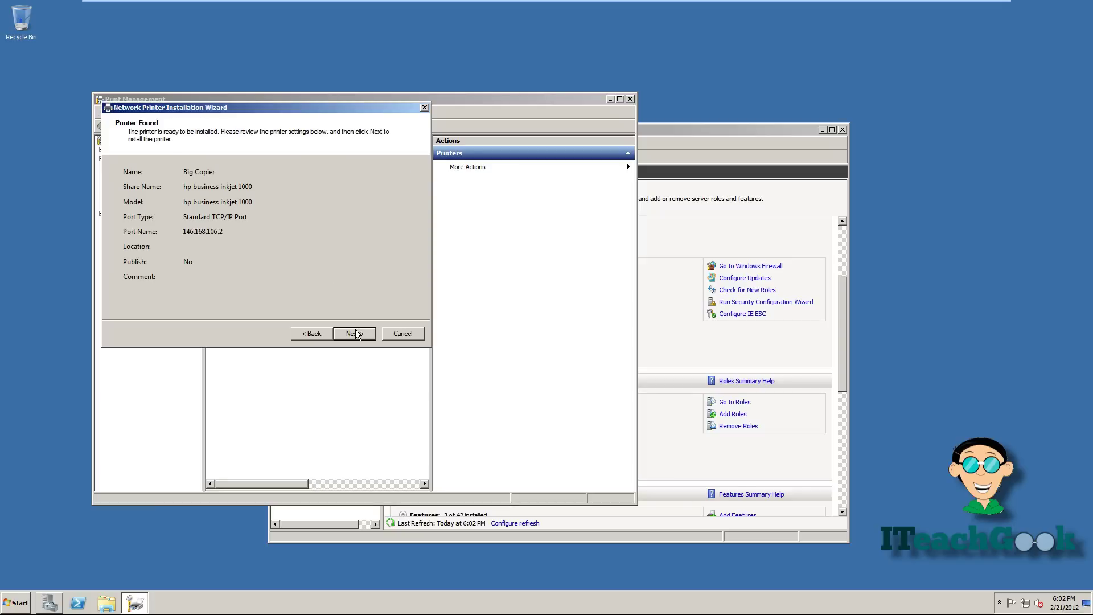
pyautogui.click(355, 333)
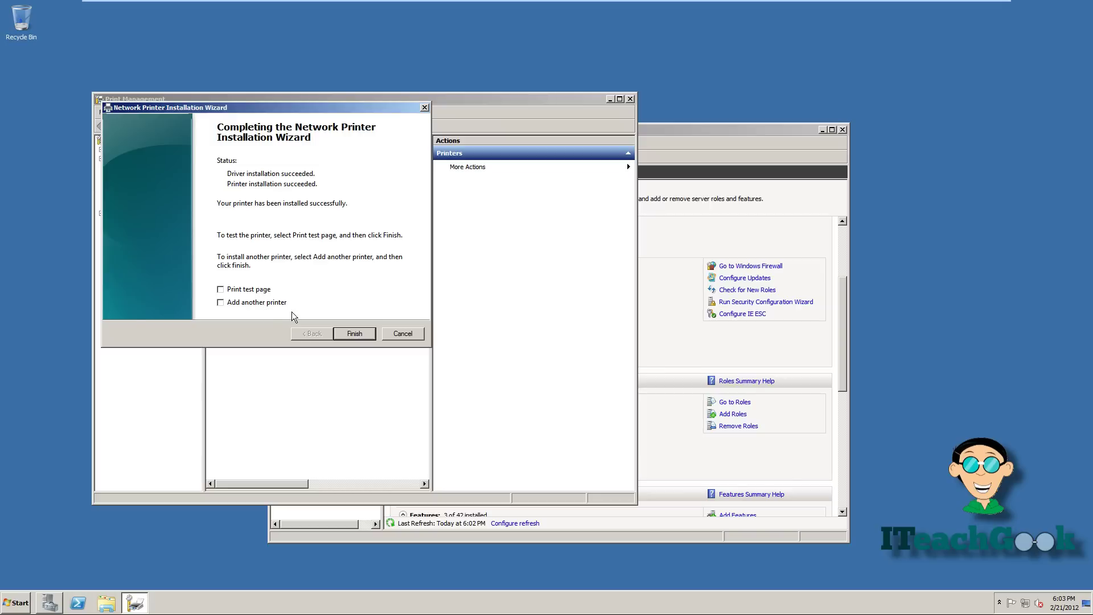
pyautogui.click(354, 335)
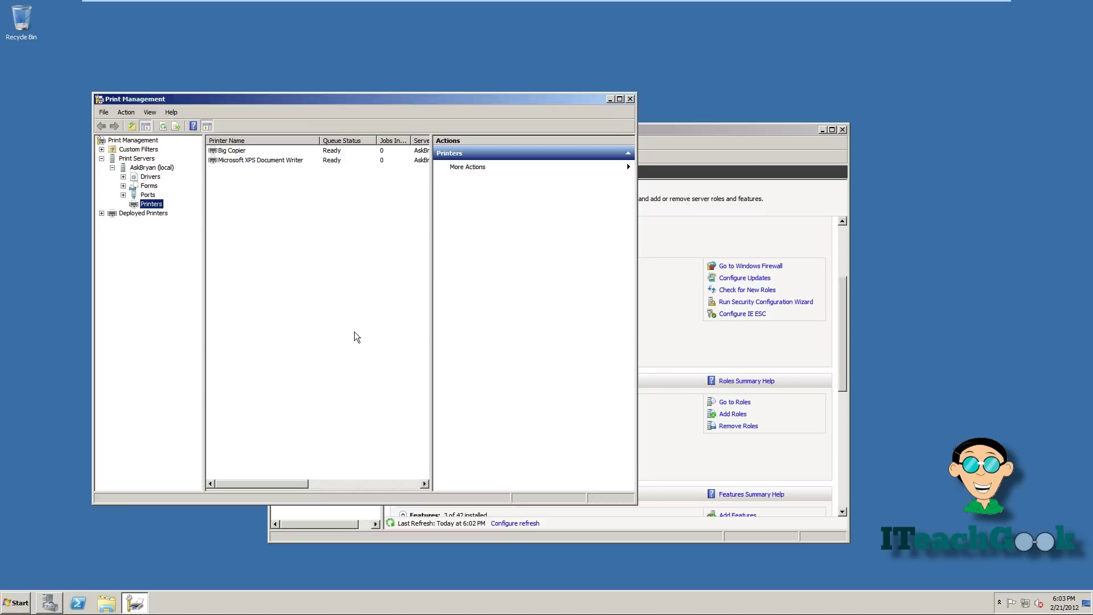
# Select the Big Copier printer in the Printers list
pyautogui.click(314, 152)
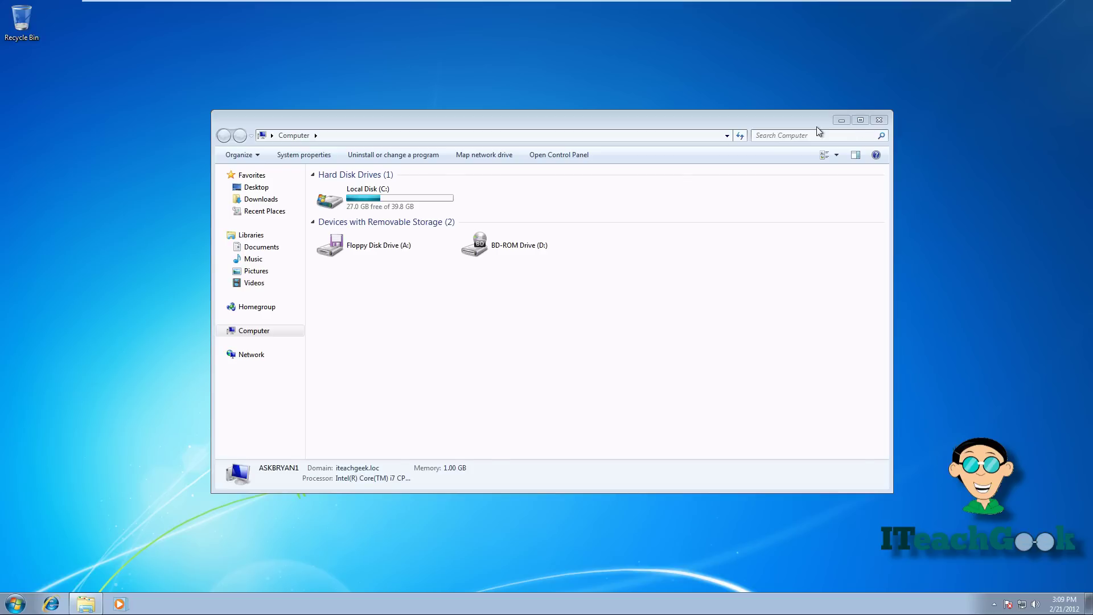
# Open Devices and Printers on the client and launch Add a printer
pyautogui.click(15, 603)
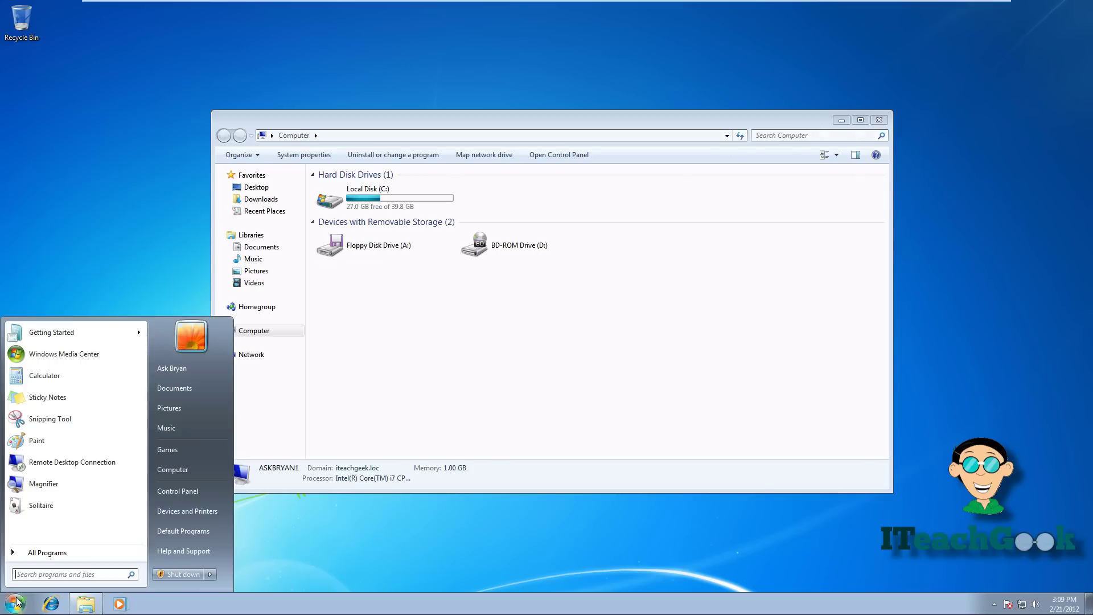
pyautogui.click(169, 515)
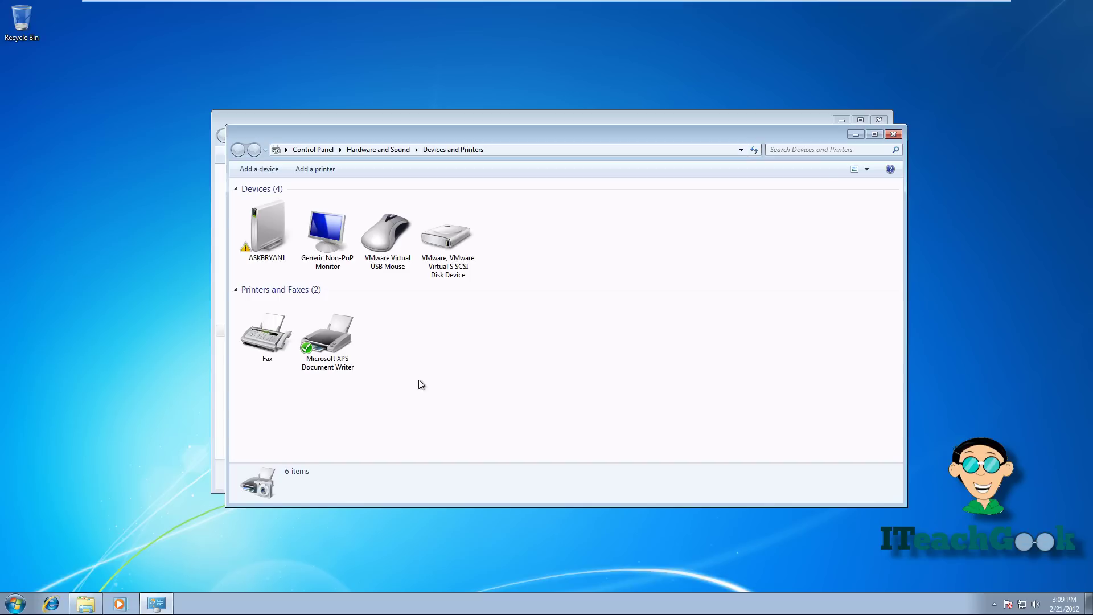
pyautogui.click(321, 173)
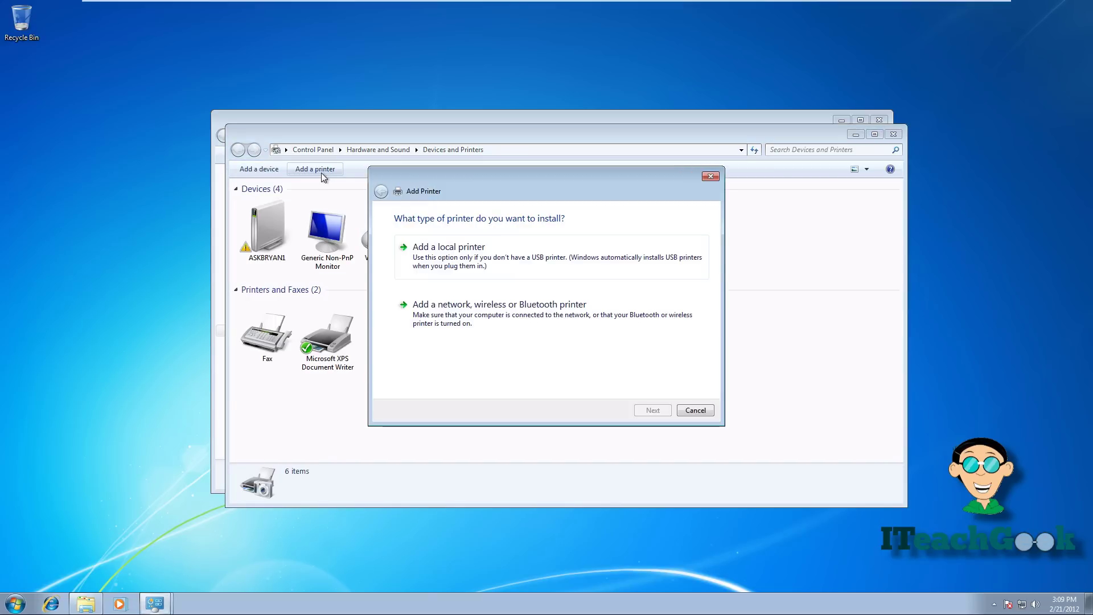
# Add the shared network printer \\askbryan\BigCopier by path and finish the wizard
pyautogui.click(461, 318)
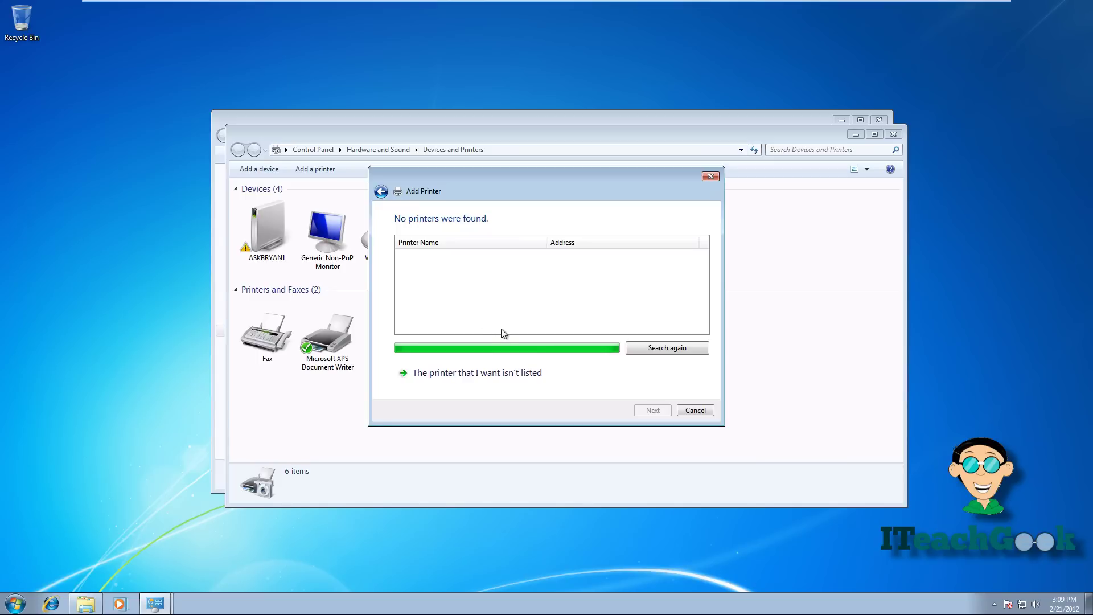
pyautogui.click(501, 373)
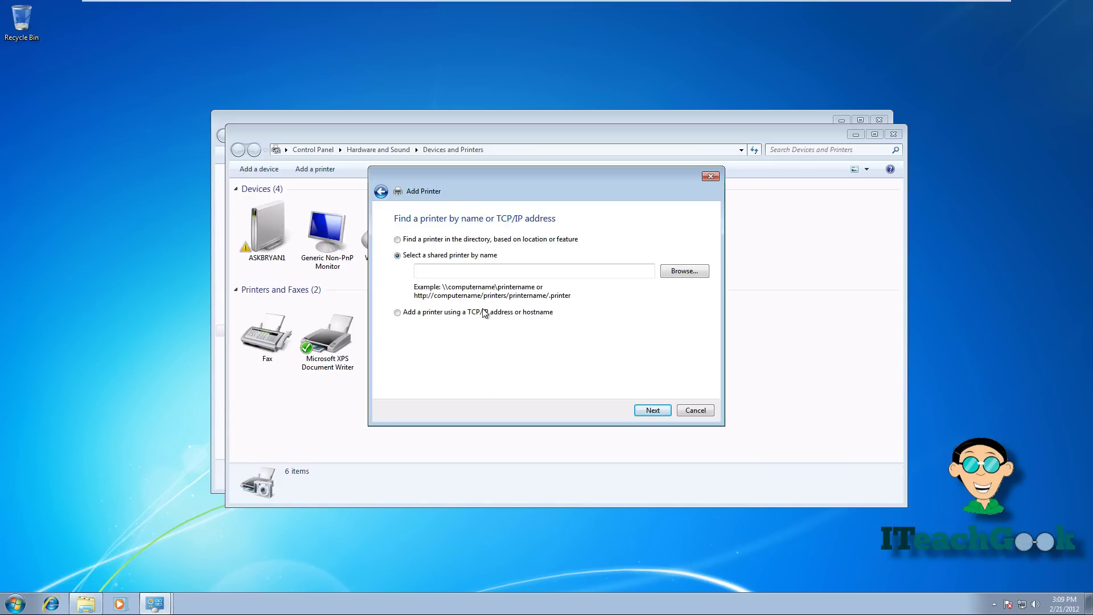
pyautogui.click(491, 271)
pyautogui.write('\\\\')
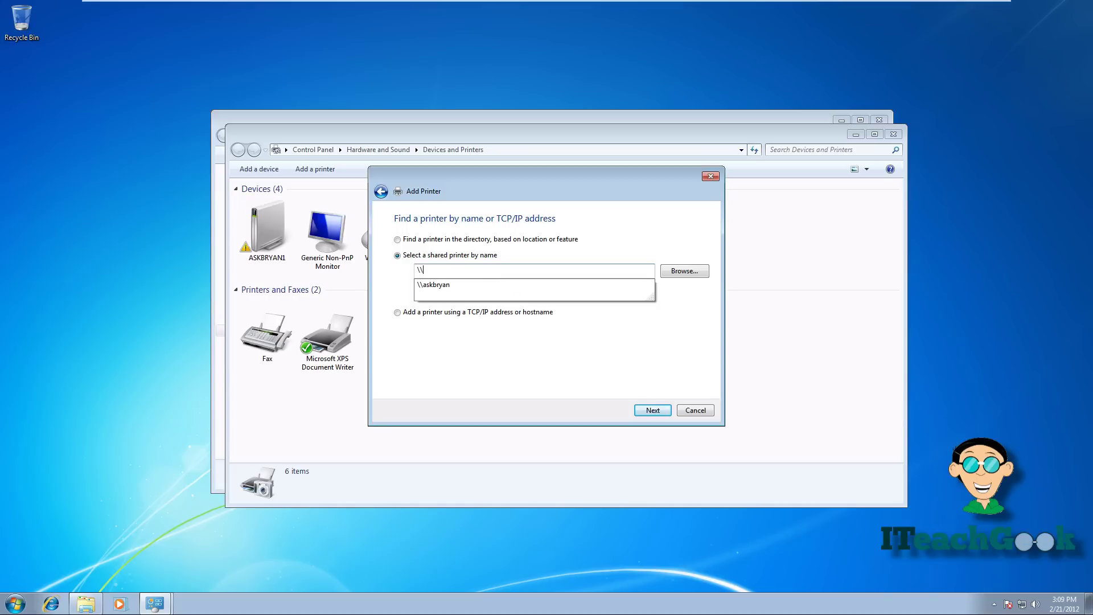
pyautogui.write('askbryan\\')
pyautogui.press('Down')
pyautogui.press('Return')
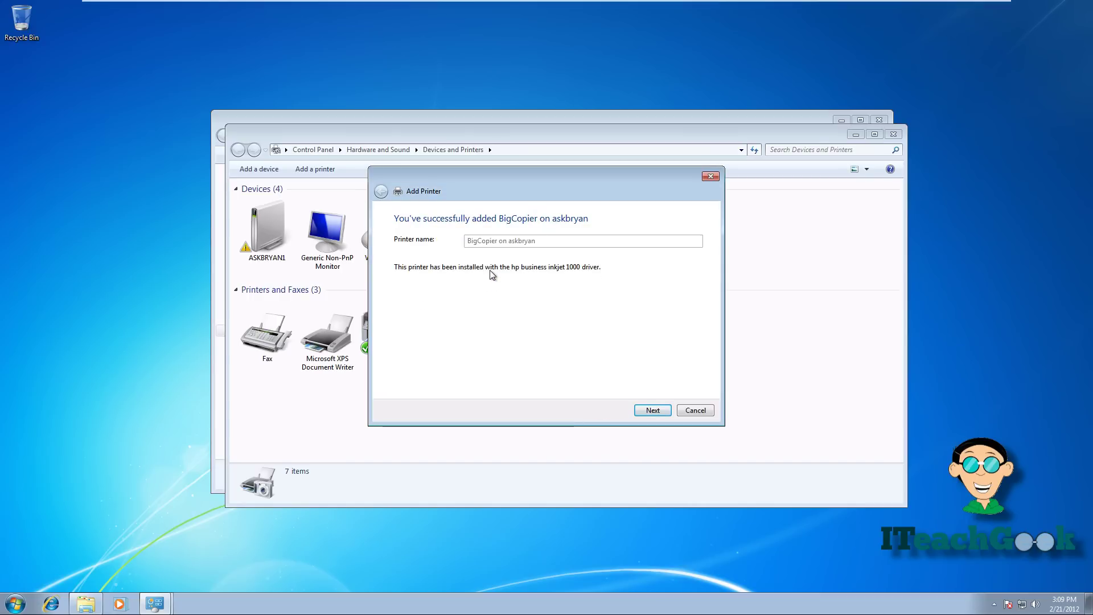
pyautogui.click(641, 411)
pyautogui.click(650, 410)
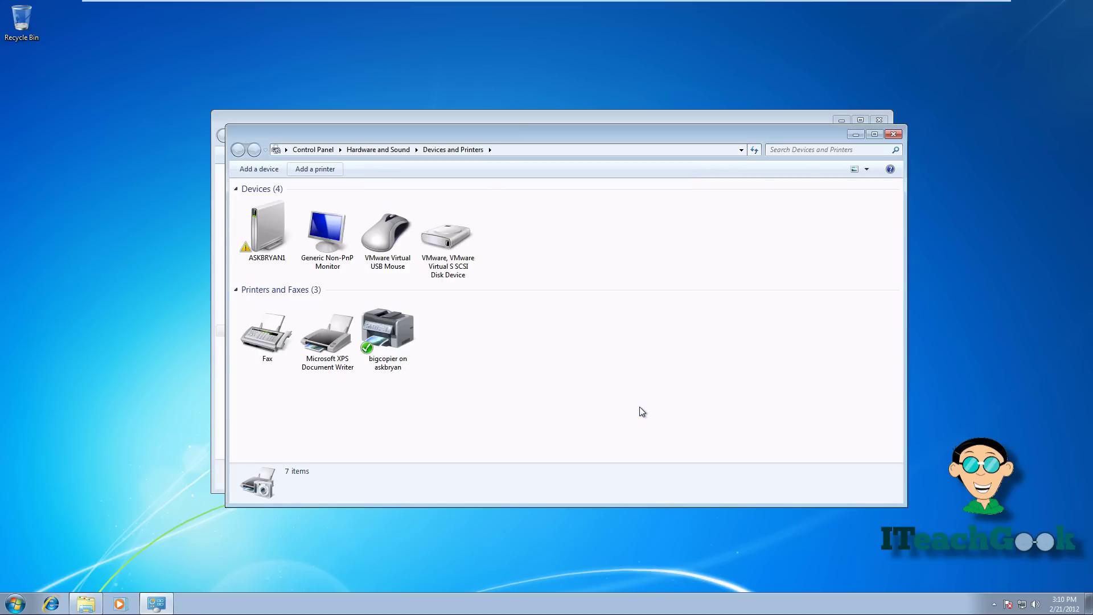